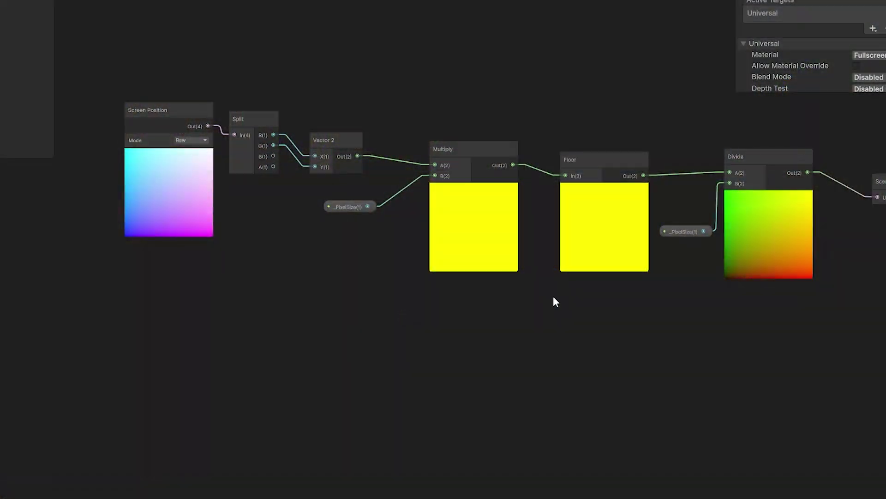
# Step: Pan across the finished pixelation graph to preview the end result
pyautogui.moveTo(554, 301); pyautogui.dragTo(253, 295, button='middle')
pyautogui.moveTo(253, 296); pyautogui.dragTo(237, 296, button='middle')
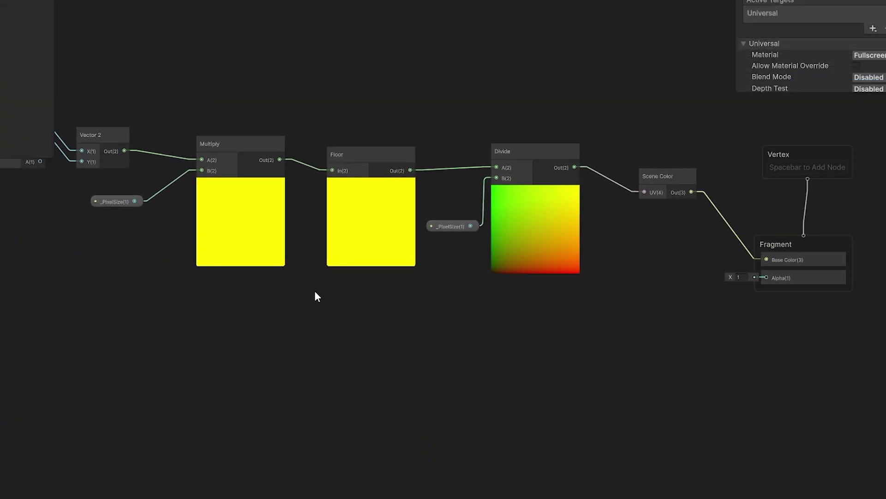
pyautogui.moveTo(315, 292); pyautogui.dragTo(276, 298, button='middle')
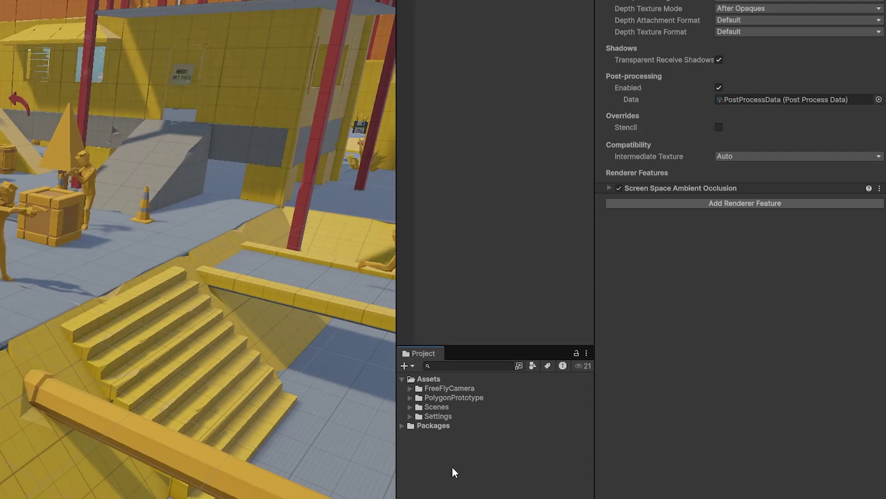
# Step: Create a URP Fullscreen Shader Graph asset in Assets named 'Basic Pixelation'
pyautogui.rightClick(452, 467)
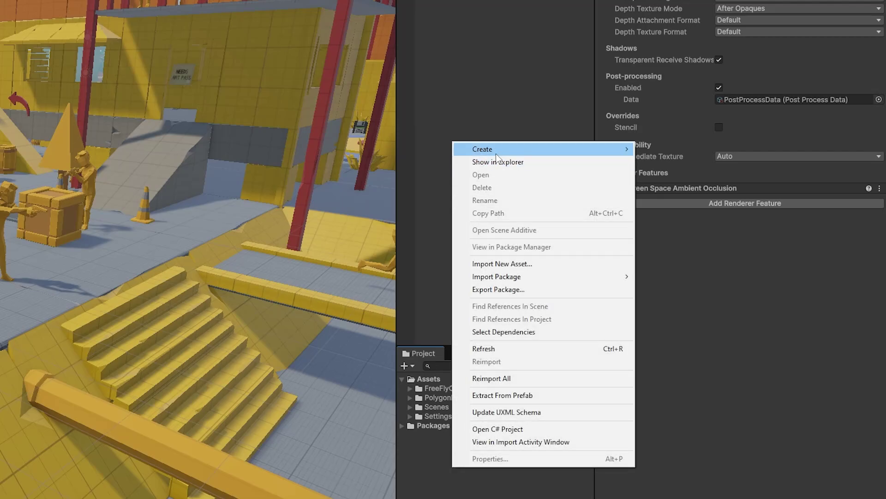
pyautogui.moveTo(497, 155)
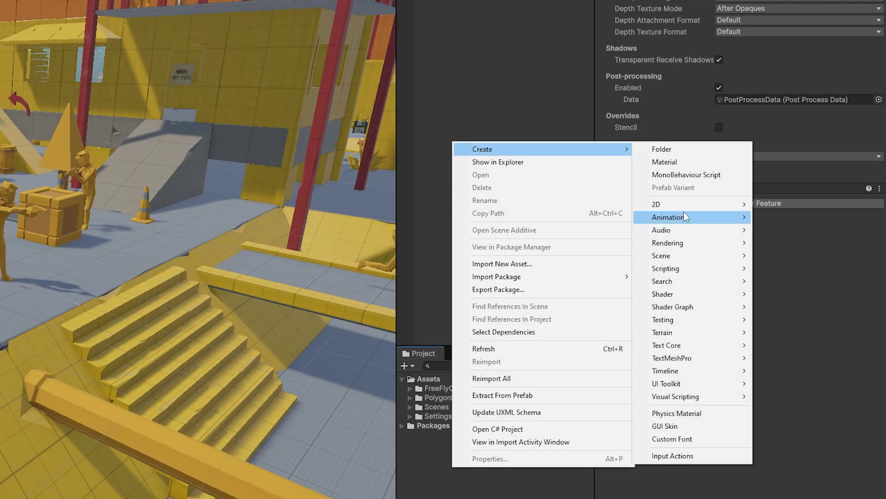
pyautogui.moveTo(690, 312)
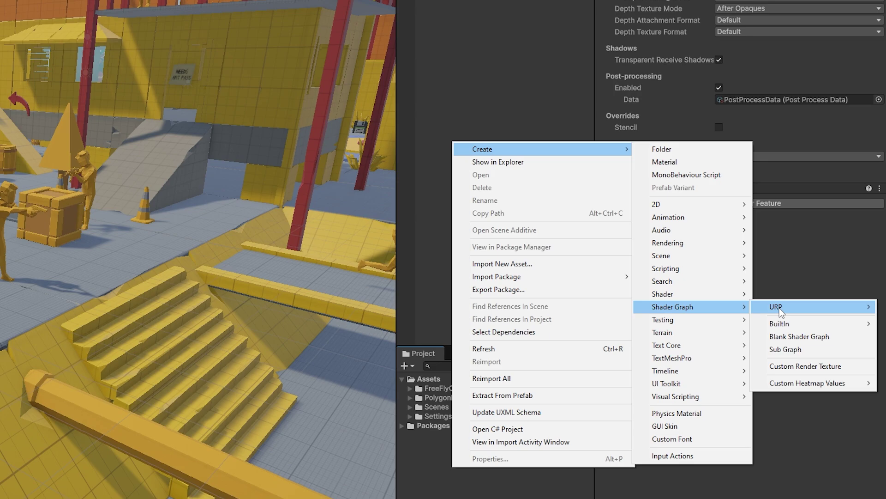
pyautogui.moveTo(780, 308)
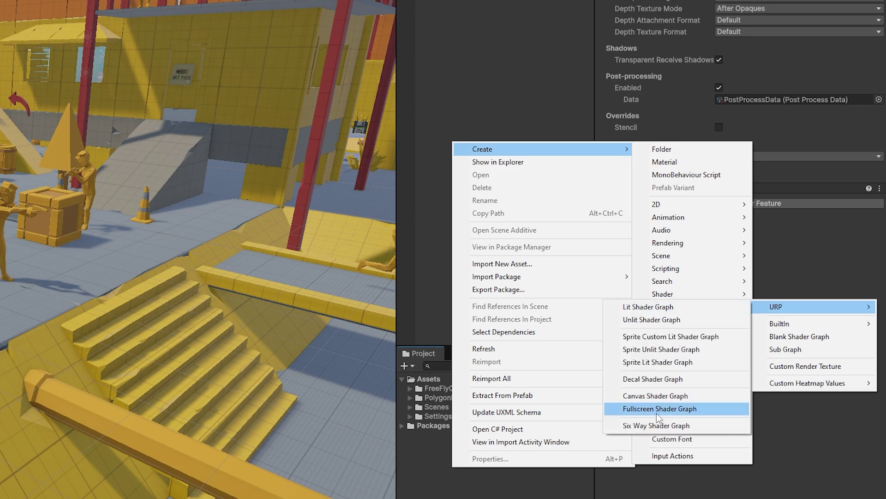
pyautogui.click(668, 410)
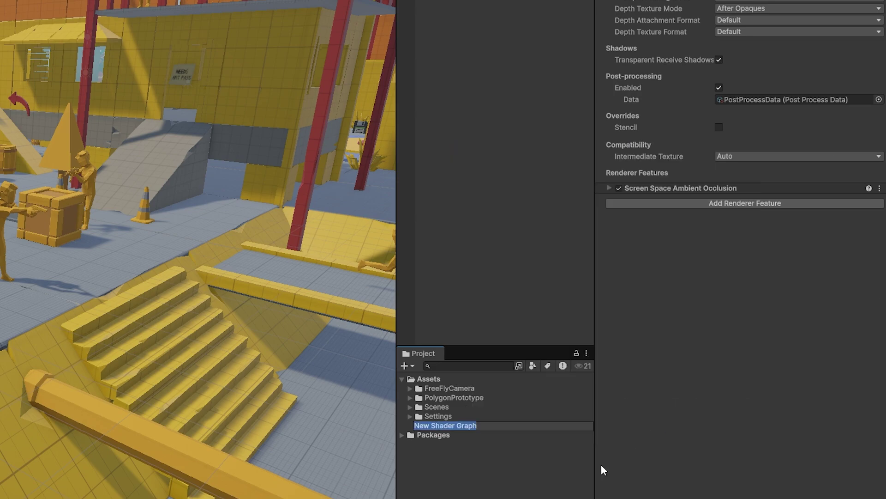
pyautogui.write('Basic Pixelation')
pyautogui.press('Return')
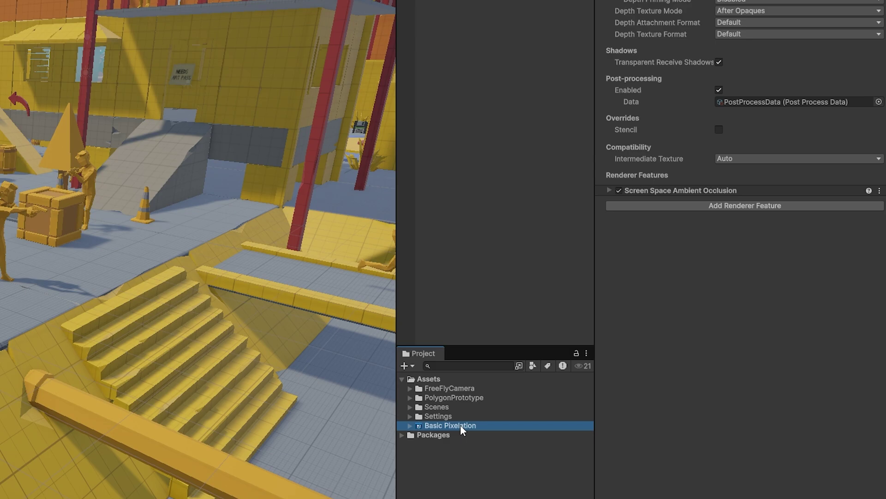
# Step: Open Basic Pixelation and add a Float blackboard property named _PixelSize
pyautogui.doubleClick(450, 426)
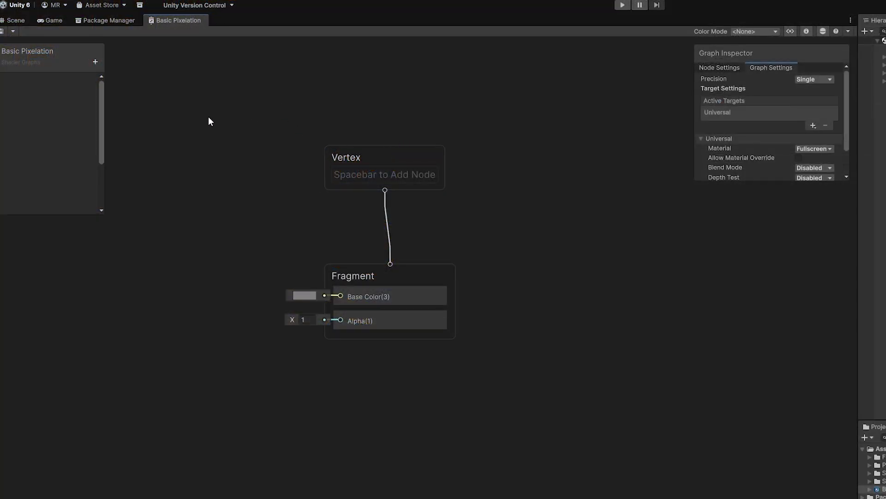
pyautogui.click(94, 63)
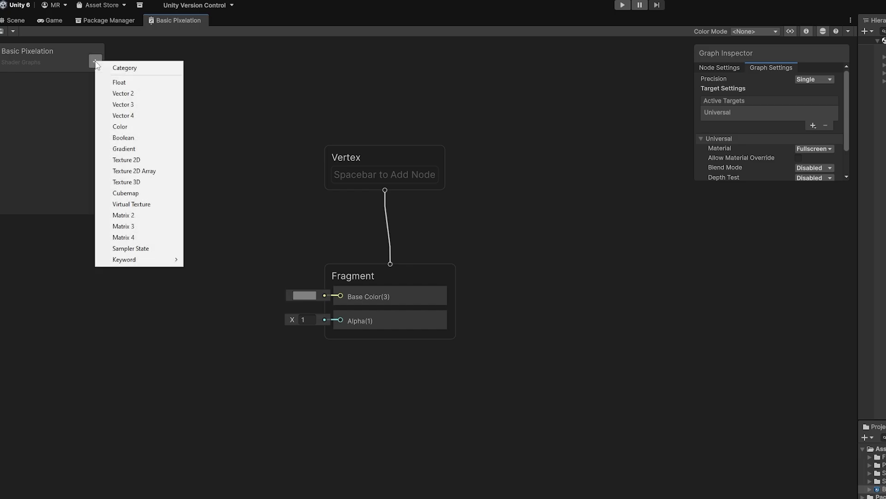
pyautogui.click(118, 84)
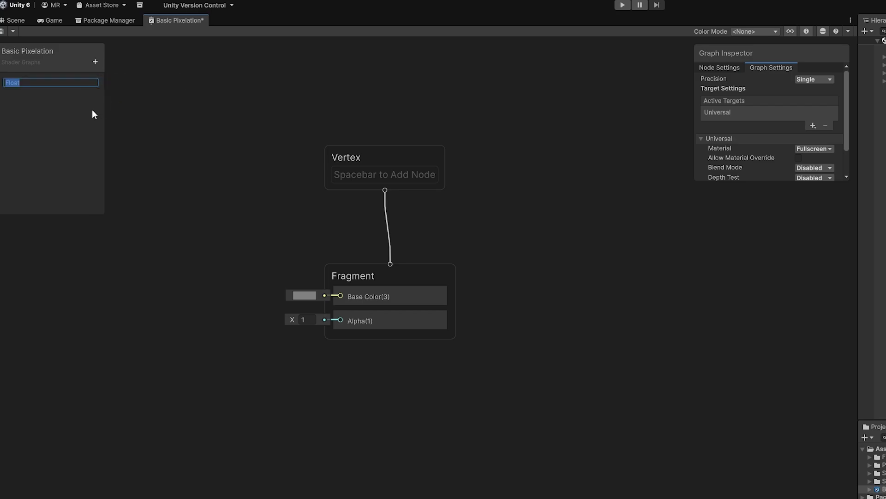
pyautogui.write('_PixelSize')
pyautogui.press('Return')
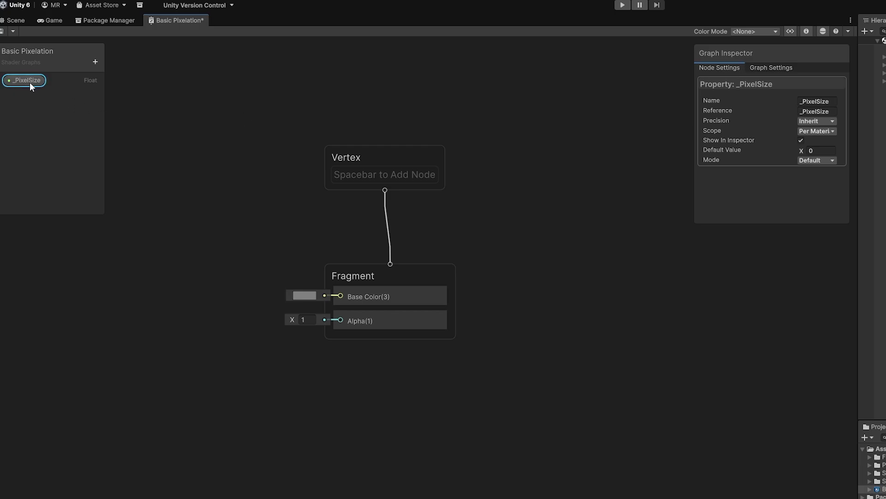
# Step: Set _PixelSize's default value to 400 and save the graph
pyautogui.click(821, 151)
pyautogui.write('400')
pyautogui.hotkey('ctrl', 's')
pyautogui.scroll(-3, 491, 281)
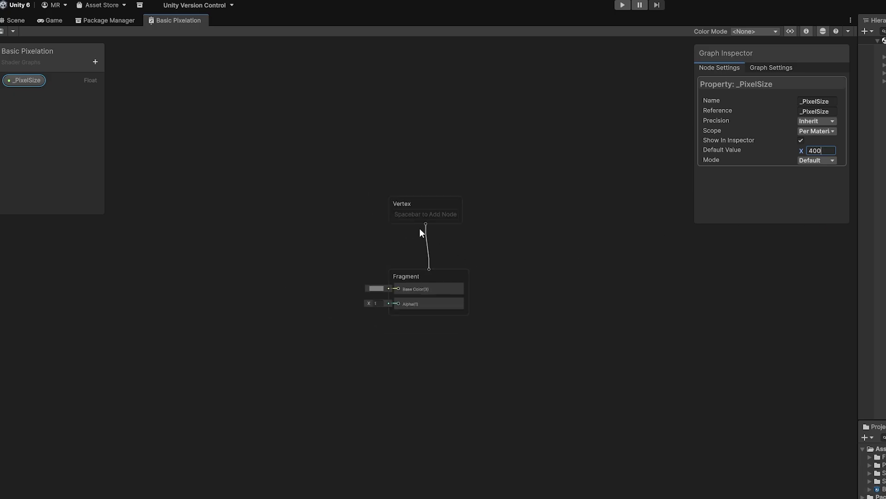
# Step: Move the Vertex and Fragment blocks to the right and add a Screen Position node
pyautogui.hotkey('ctrl', 'a')
pyautogui.moveTo(432, 261); pyautogui.dragTo(774, 365)
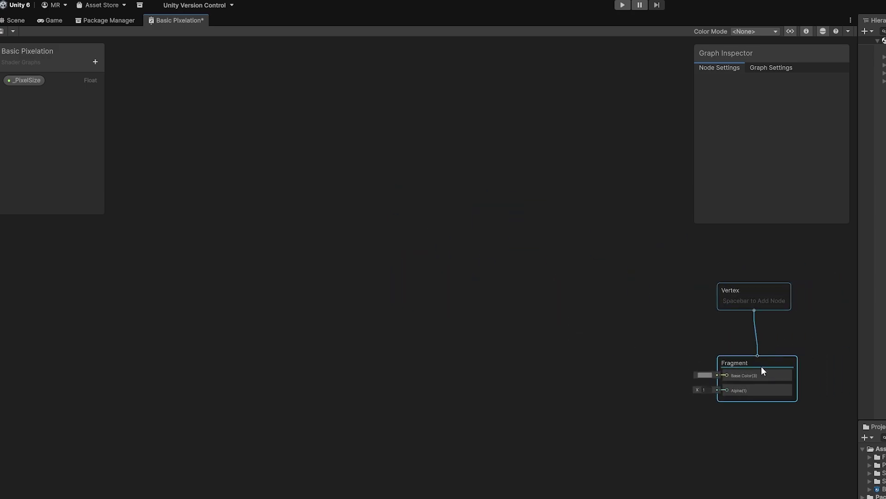
pyautogui.rightClick(192, 218)
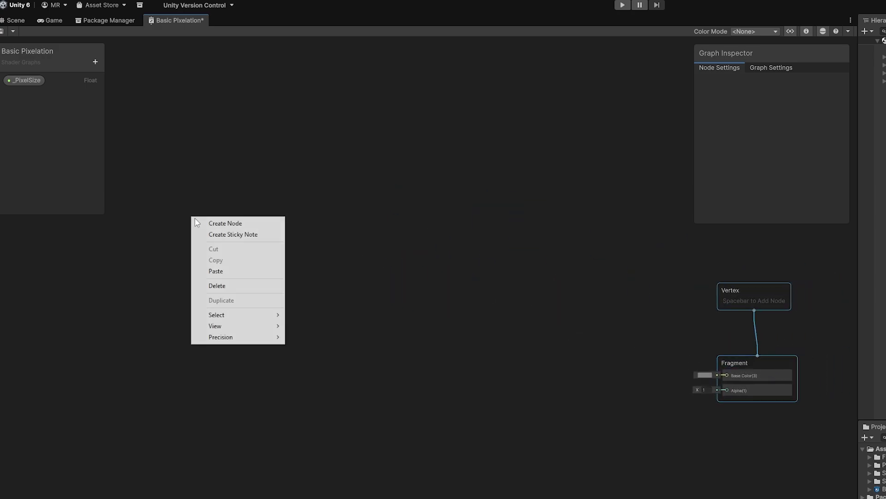
pyautogui.click(240, 223)
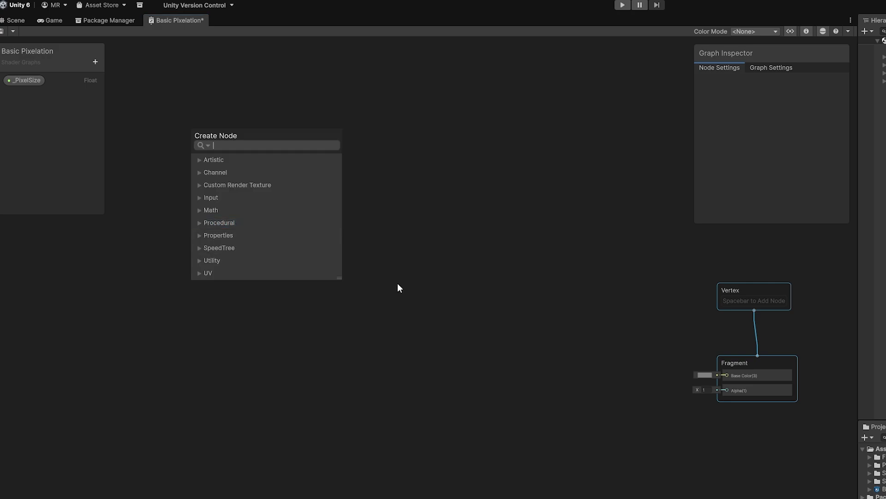
pyautogui.write('Screen')
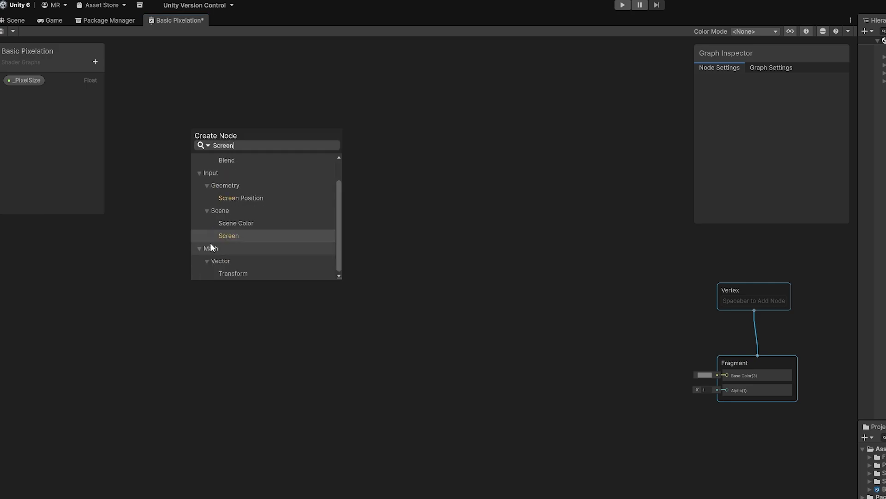
pyautogui.click(242, 199)
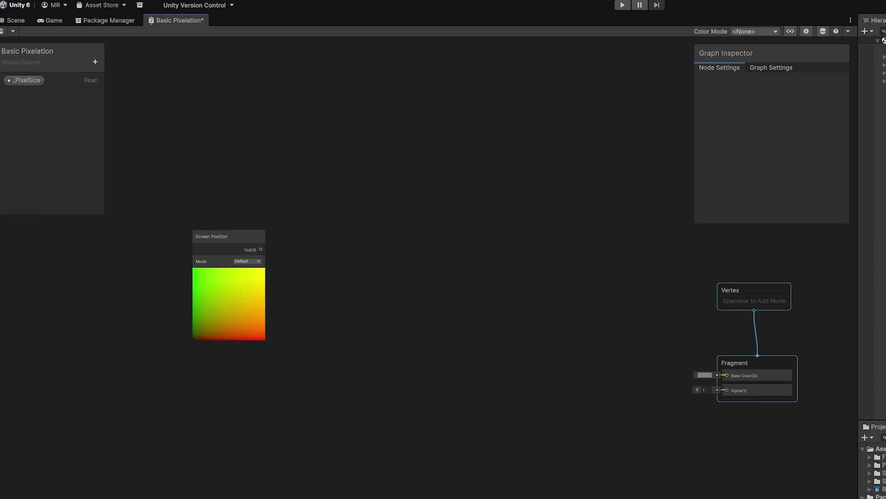
# Step: Switch the Screen Position node's mode to Raw
pyautogui.scroll(3, 234, 271)
pyautogui.click(254, 256)
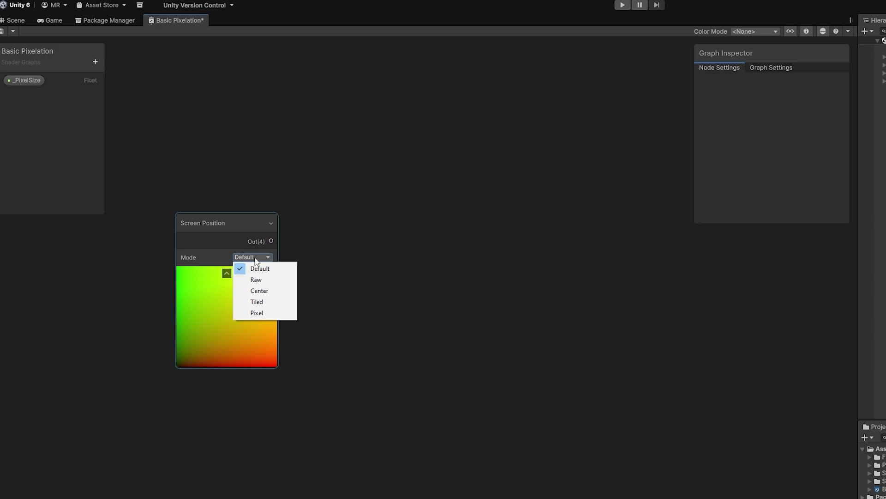
pyautogui.click(257, 279)
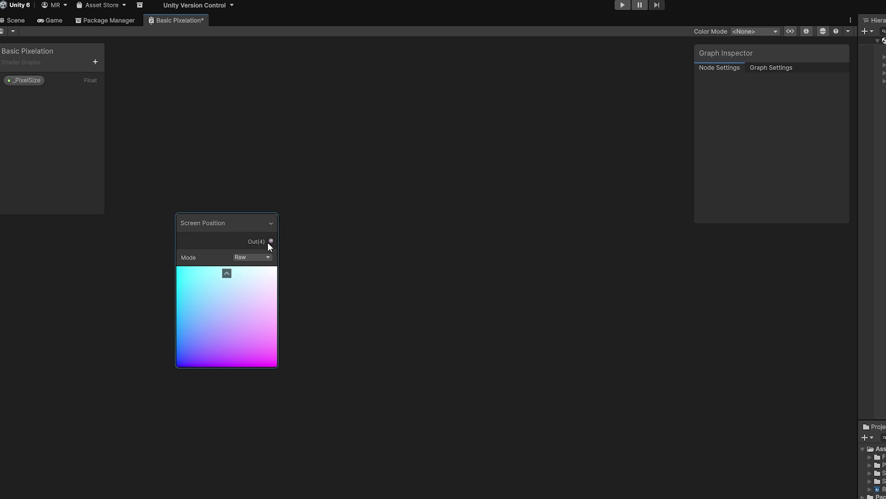
# Step: Add a Split node fed by the Raw Screen Position output
pyautogui.rightClick(356, 251)
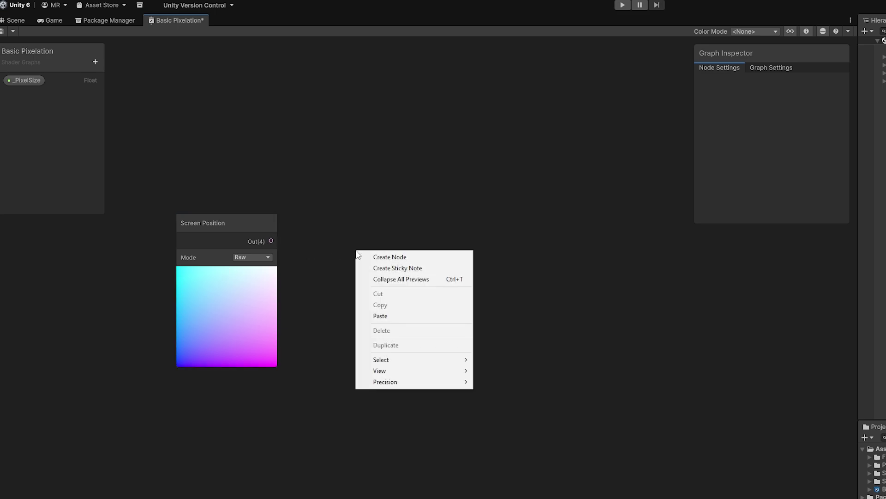
pyautogui.click(390, 261)
pyautogui.write('split')
pyautogui.press('Return')
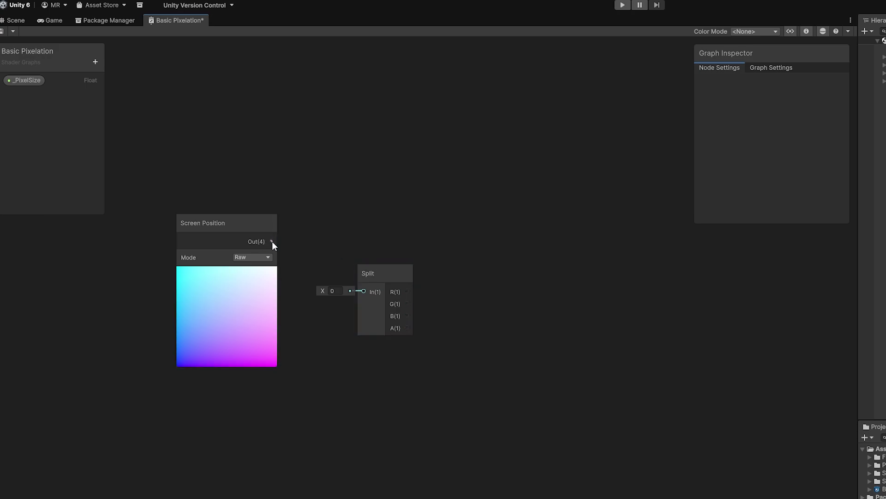
pyautogui.moveTo(300, 261); pyautogui.dragTo(367, 262)
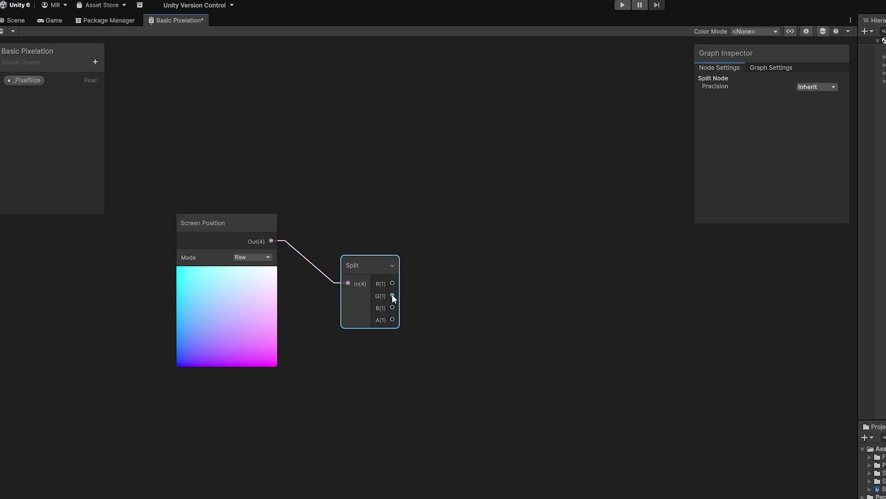
# Step: Add a Vector 2 node taking Split's R as X and G as Y
pyautogui.rightClick(475, 292)
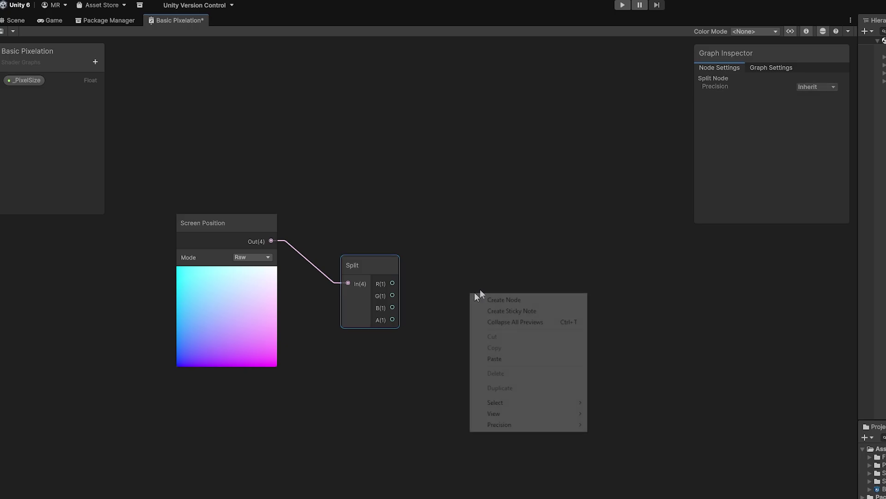
pyautogui.click(508, 299)
pyautogui.write('Vect')
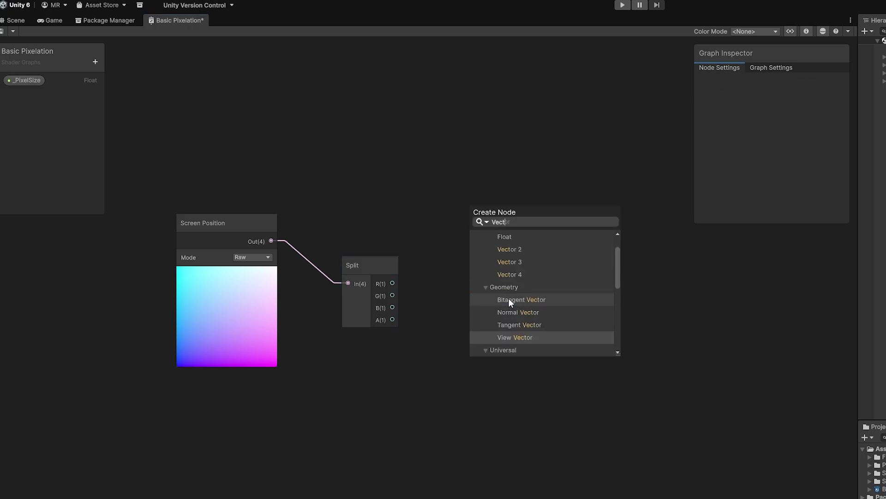
pyautogui.click(527, 249)
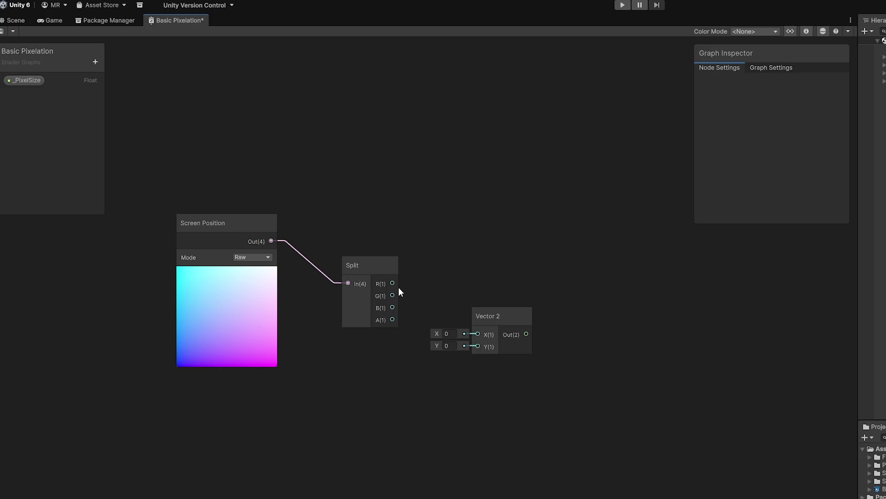
pyautogui.moveTo(392, 283); pyautogui.dragTo(478, 334)
pyautogui.moveTo(393, 295); pyautogui.dragTo(480, 345)
pyautogui.moveTo(503, 315); pyautogui.dragTo(491, 266)
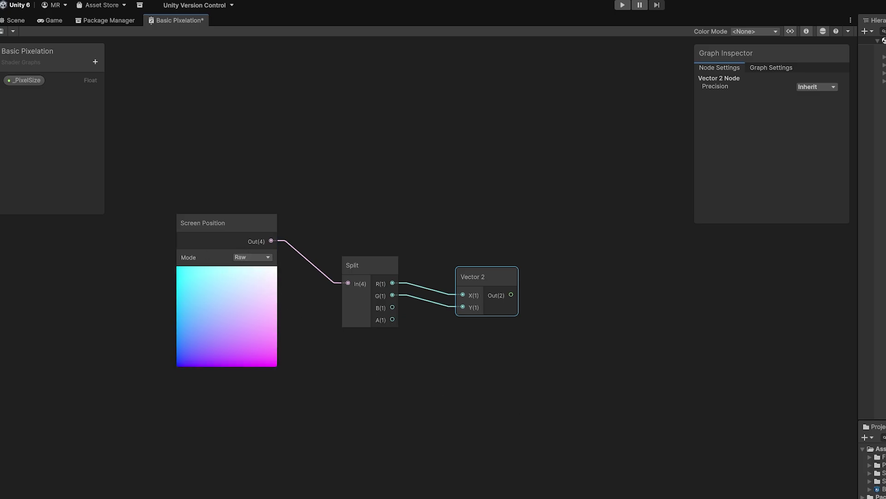
pyautogui.hotkey('ctrl', 'z')
pyautogui.hotkey('ctrl', 'z')
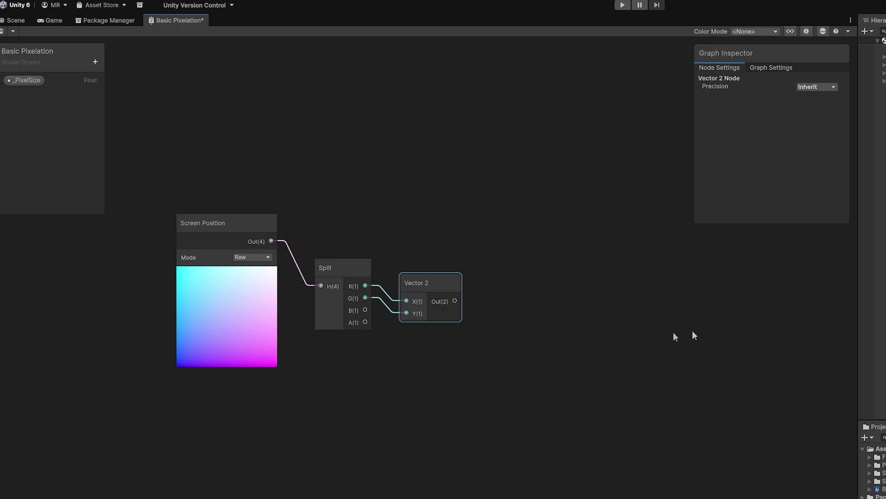
# Step: Add a Multiply node with Vector 2 Out into A and _PixelSize into B
pyautogui.rightClick(629, 332)
pyautogui.click(554, 310)
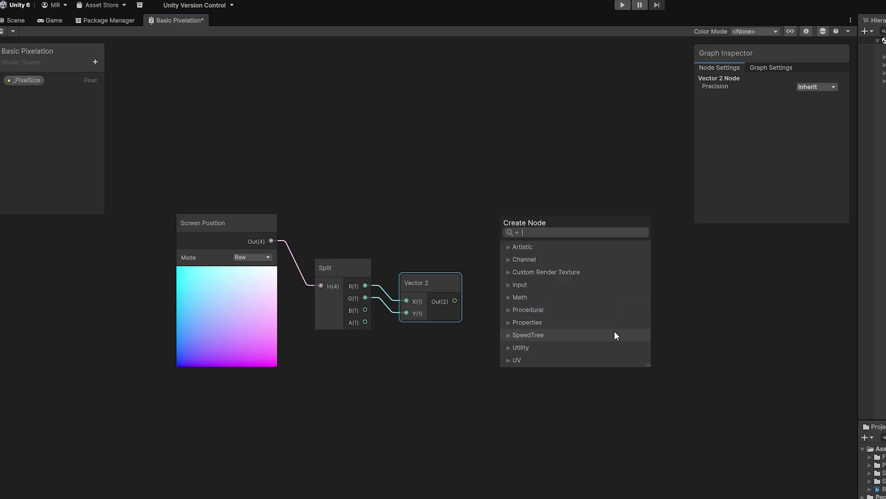
pyautogui.write('Mul')
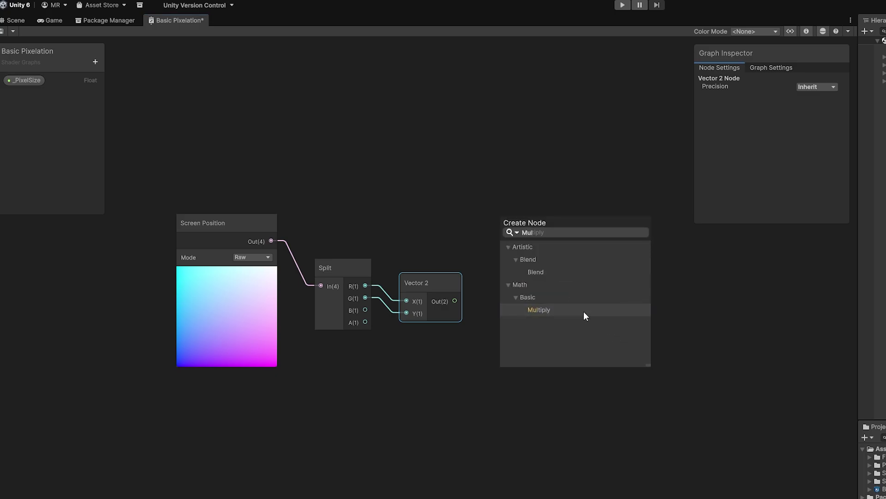
pyautogui.click(584, 313)
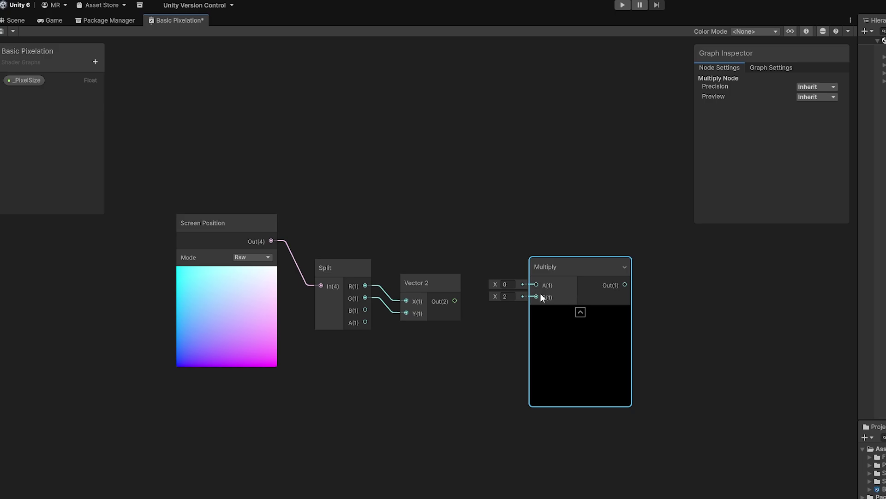
pyautogui.moveTo(567, 268)
pyautogui.mouseDown()
pyautogui.moveTo(578, 277)
pyautogui.moveTo(571, 284)
pyautogui.mouseUp()
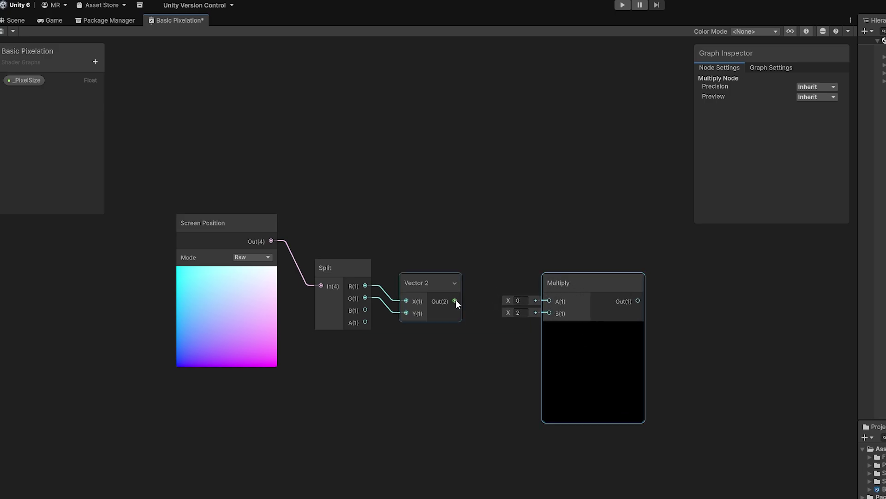
pyautogui.moveTo(456, 301); pyautogui.dragTo(550, 301)
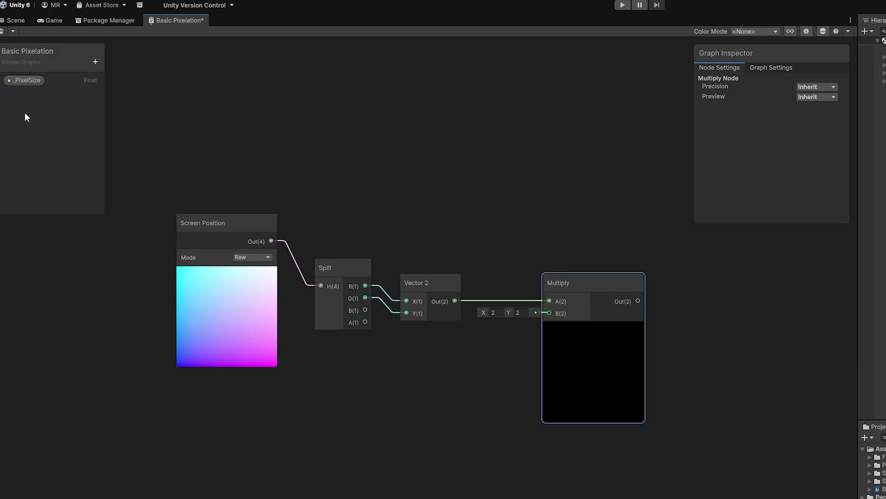
pyautogui.moveTo(24, 79); pyautogui.dragTo(551, 318)
pyautogui.click(667, 354)
pyautogui.press('a')
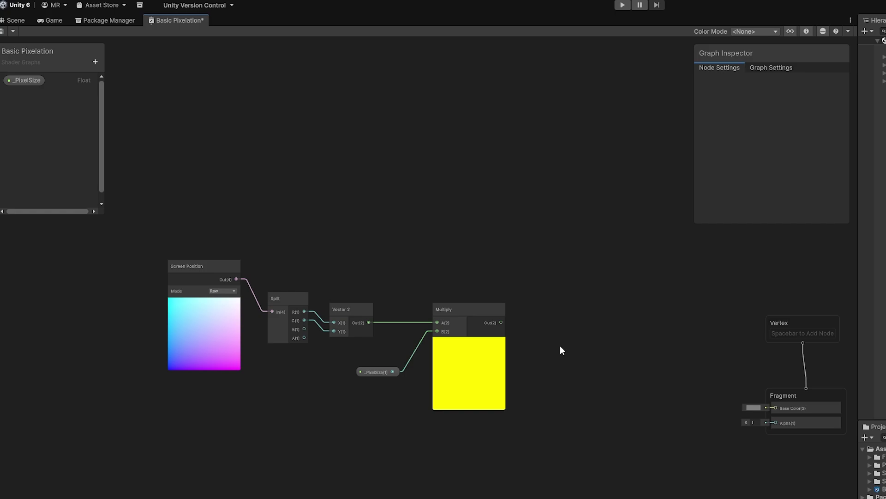
# Step: Add a Floor node beside Multiply and wire Multiply's output into its input
pyautogui.rightClick(557, 348)
pyautogui.click(584, 356)
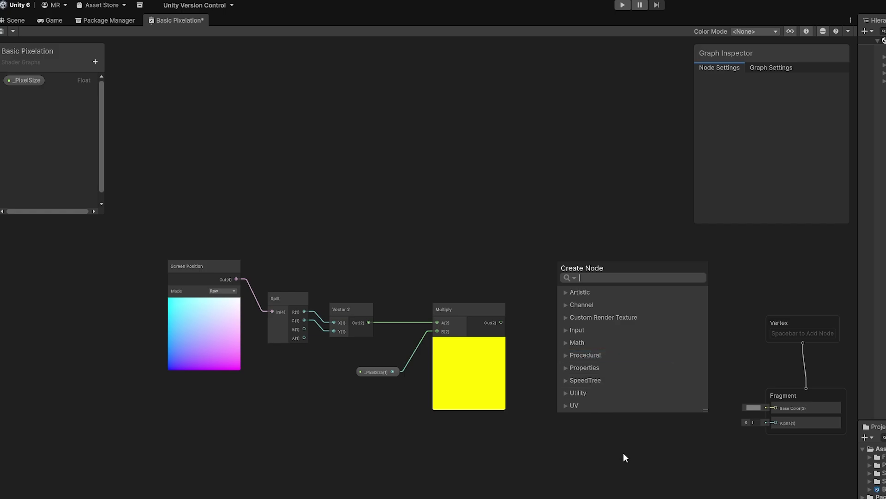
pyautogui.write('floor')
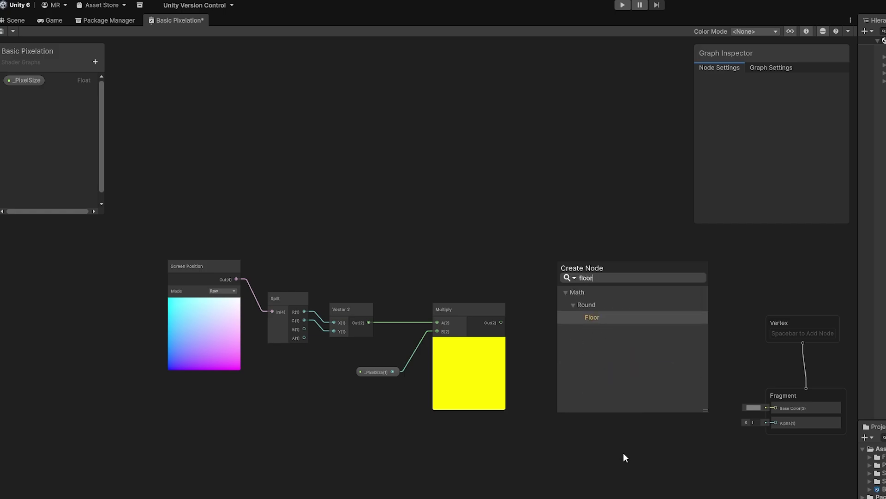
pyautogui.press('Return')
pyautogui.moveTo(596, 365); pyautogui.dragTo(590, 339)
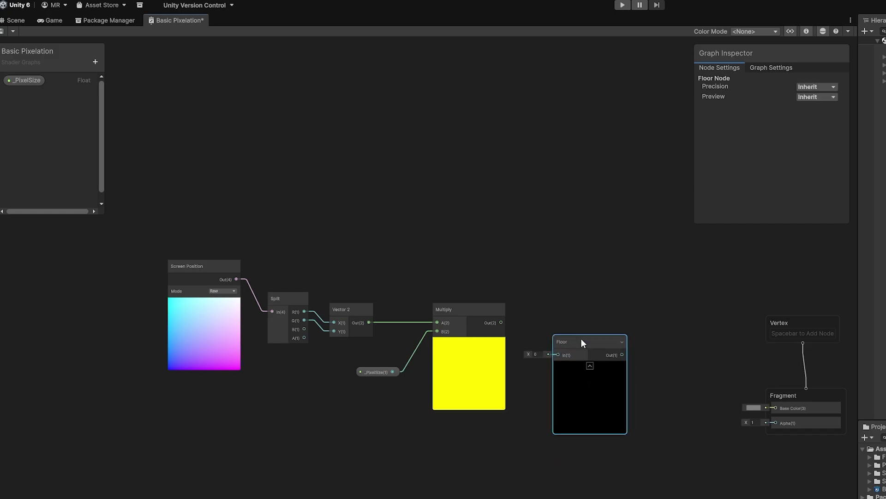
pyautogui.moveTo(501, 323); pyautogui.dragTo(561, 322)
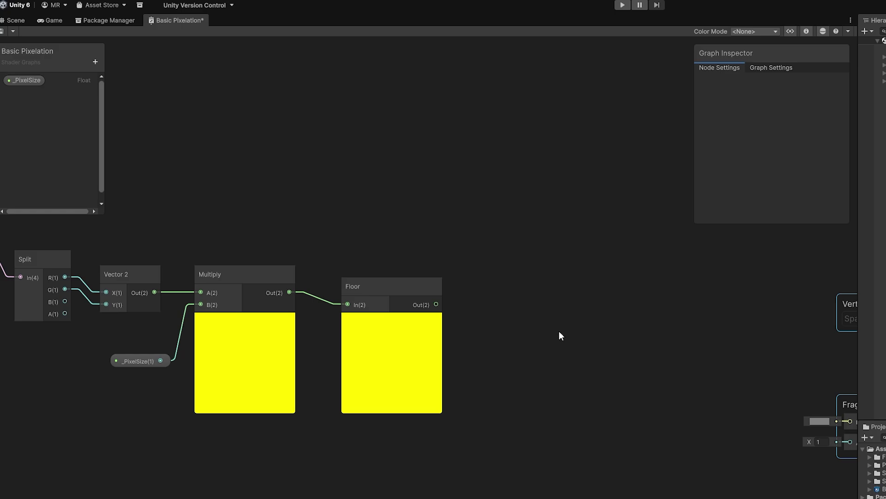
# Step: Add a Divide node taking the Floor output as A and a second _PixelSize as B
pyautogui.rightClick(505, 311)
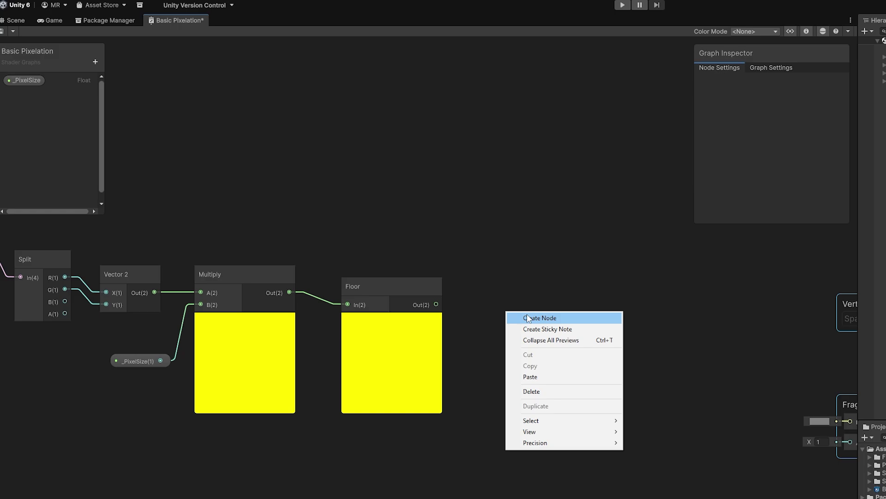
pyautogui.click(531, 318)
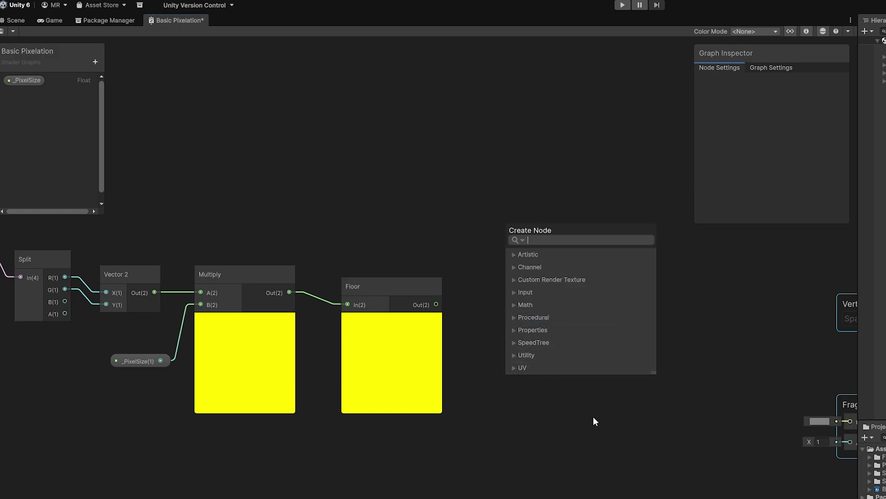
pyautogui.write('divide')
pyautogui.press('Return')
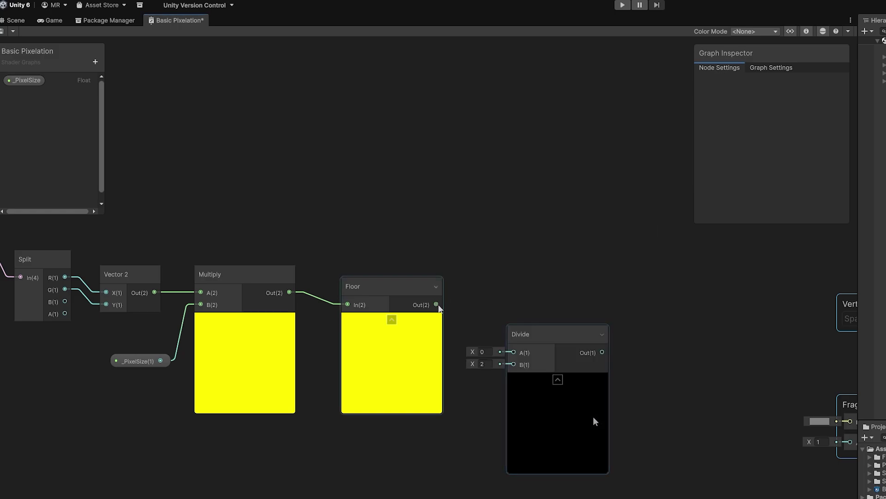
pyautogui.moveTo(436, 304); pyautogui.dragTo(543, 297)
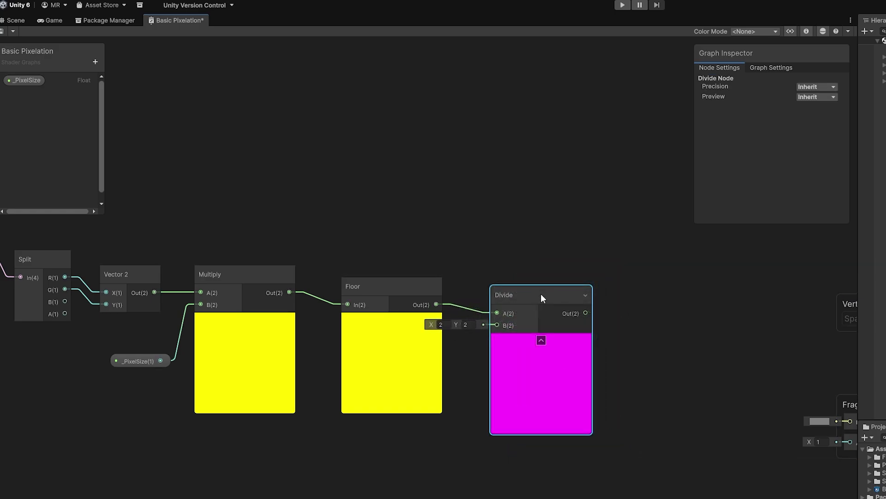
pyautogui.moveTo(26, 80); pyautogui.dragTo(492, 339)
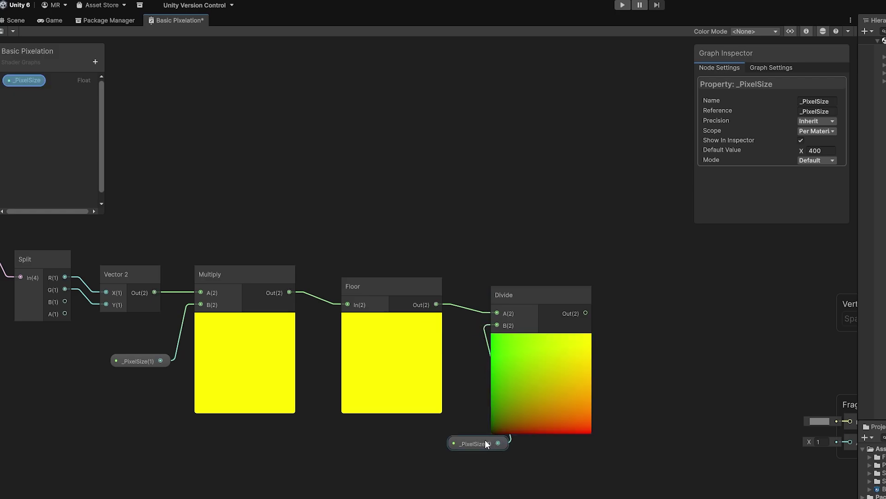
pyautogui.moveTo(485, 440); pyautogui.dragTo(447, 443)
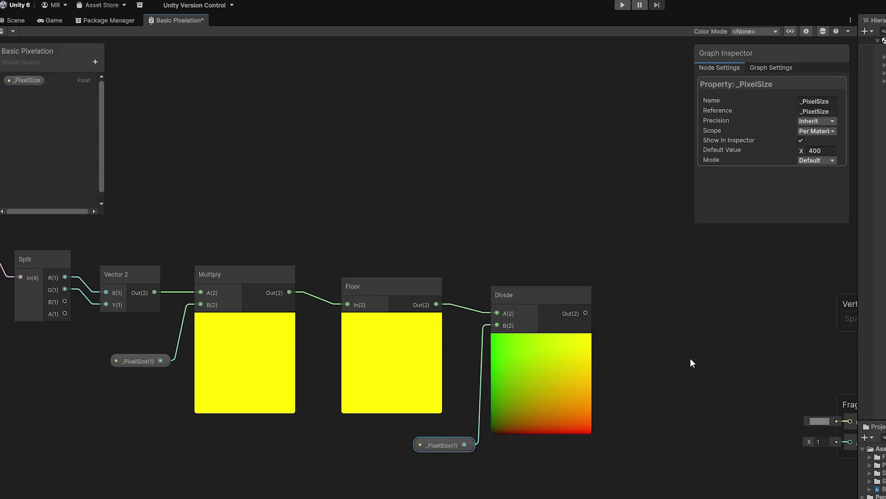
pyautogui.moveTo(691, 363); pyautogui.dragTo(571, 362, button='middle')
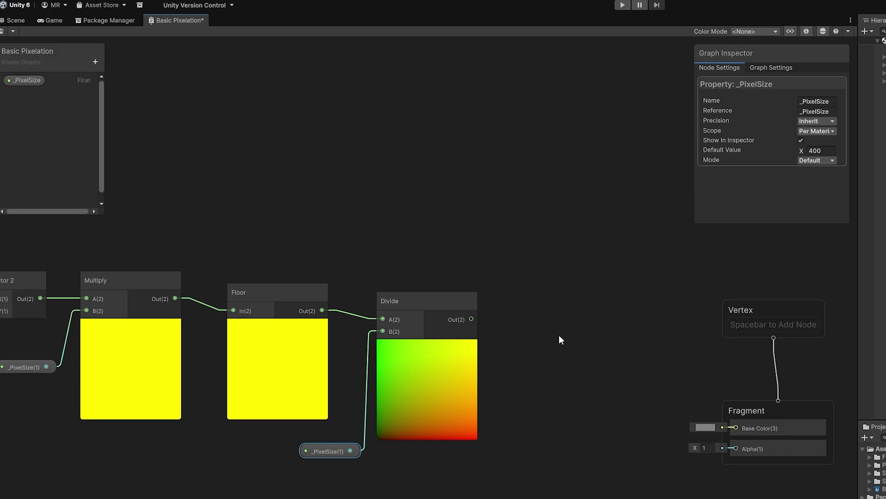
# Step: Add a Scene Color node sampling its UV from the Divide output
pyautogui.rightClick(543, 318)
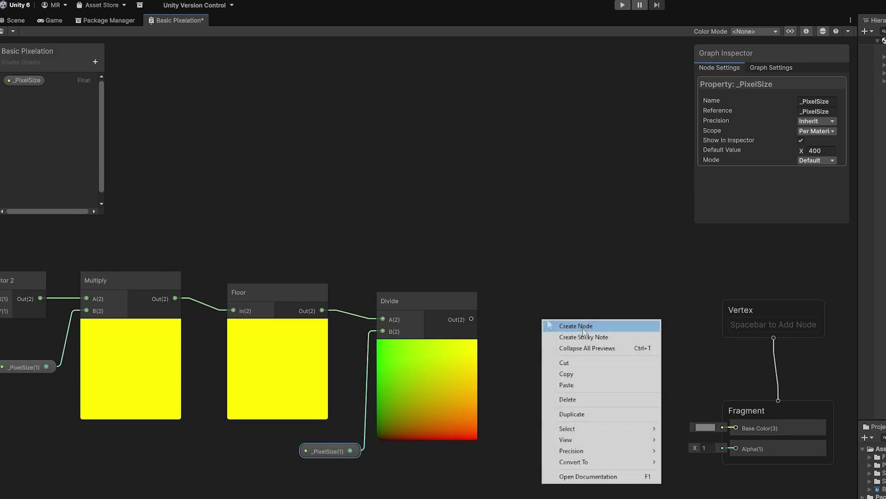
pyautogui.click(568, 325)
pyautogui.write('Scene')
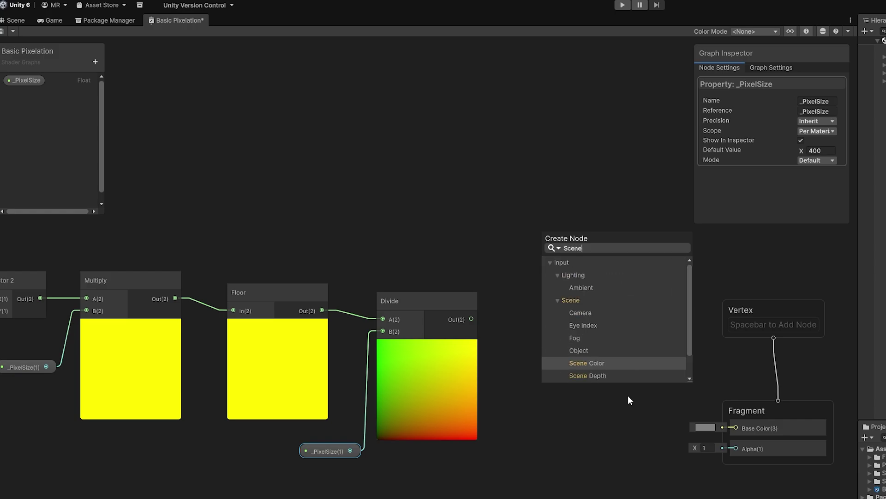
pyautogui.press('Return')
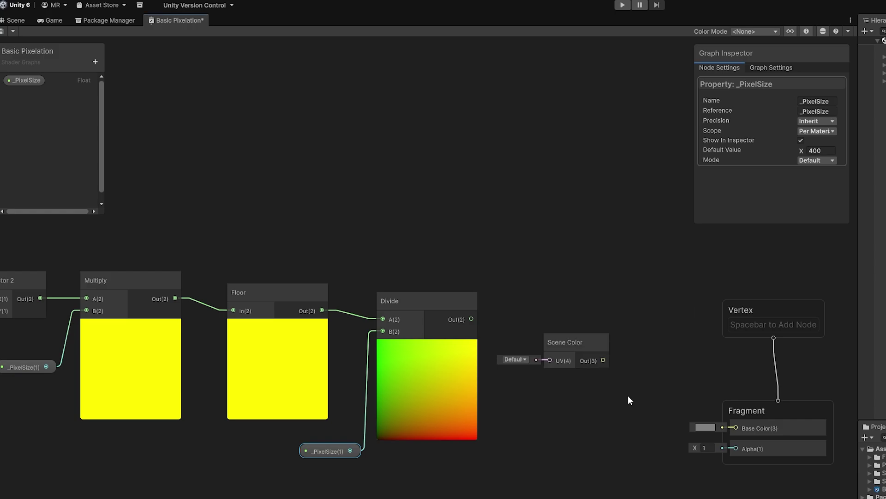
pyautogui.moveTo(471, 319); pyautogui.dragTo(557, 331)
pyautogui.click(569, 342)
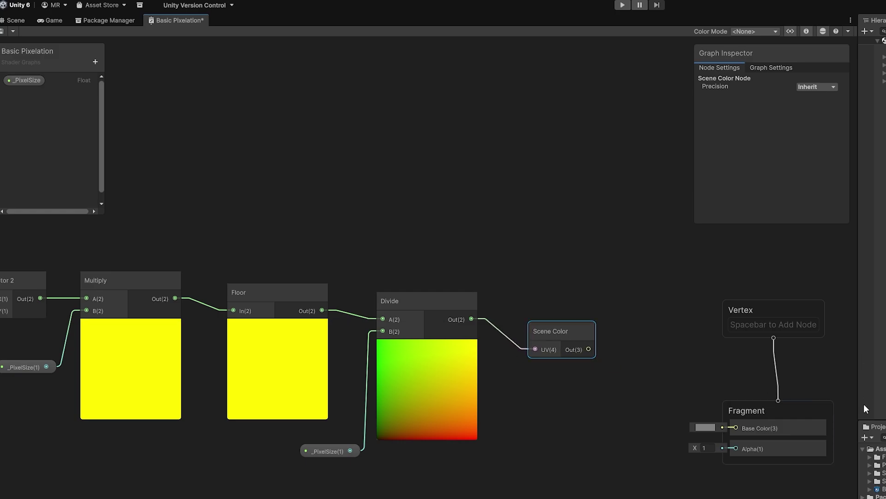
# Step: Wire Scene Color's output into Fragment Base Color and save the graph
pyautogui.moveTo(771, 408); pyautogui.dragTo(730, 376)
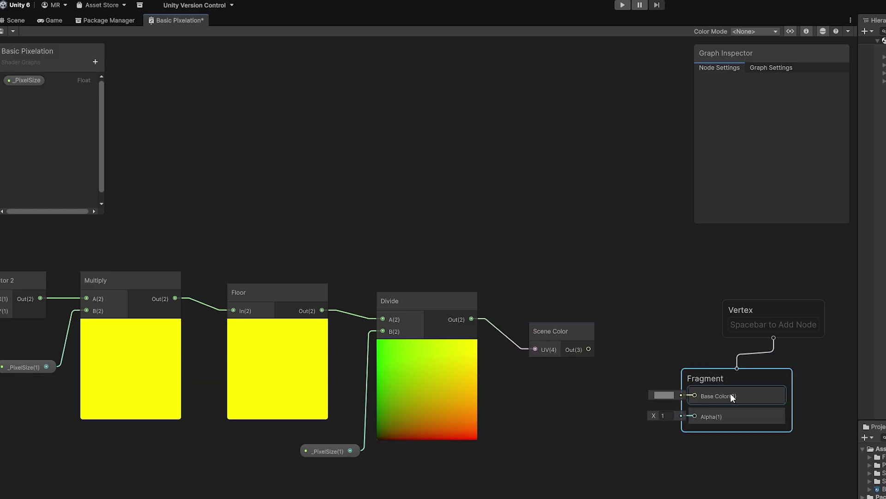
pyautogui.click(609, 362)
pyautogui.moveTo(588, 349); pyautogui.dragTo(696, 397)
pyautogui.moveTo(337, 191); pyautogui.dragTo(381, 193, button='middle')
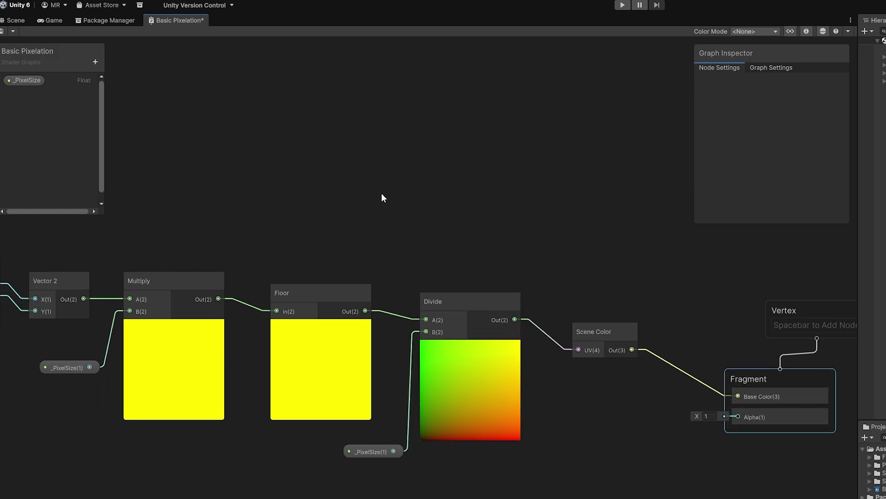
pyautogui.scroll(-3, 381, 193)
pyautogui.moveTo(408, 232); pyautogui.dragTo(438, 242, button='middle')
pyautogui.hotkey('ctrl', 's')
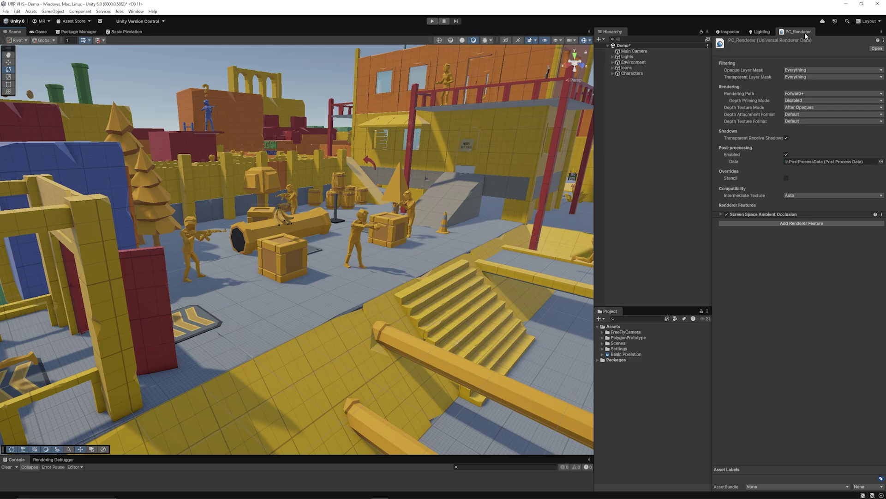
# Step: Open Quality settings, open PC_RPAsset, and locate PC_Renderer from its Renderer List
pyautogui.click(17, 11)
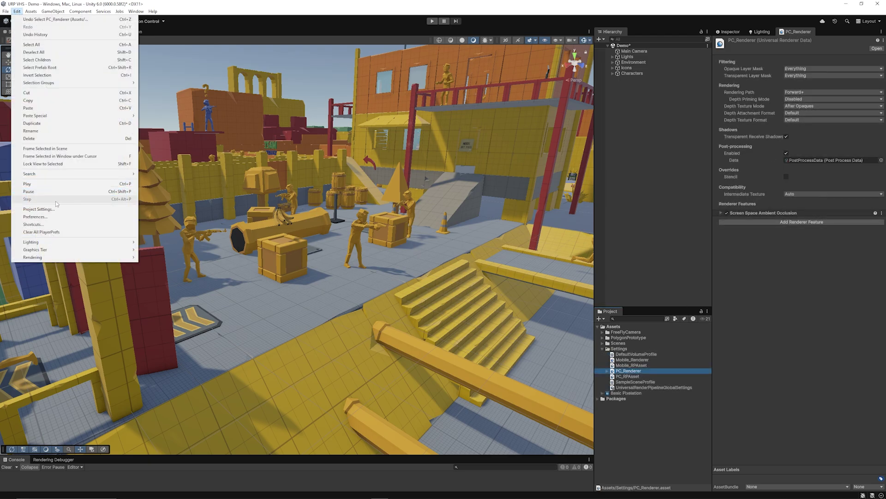
pyautogui.click(39, 209)
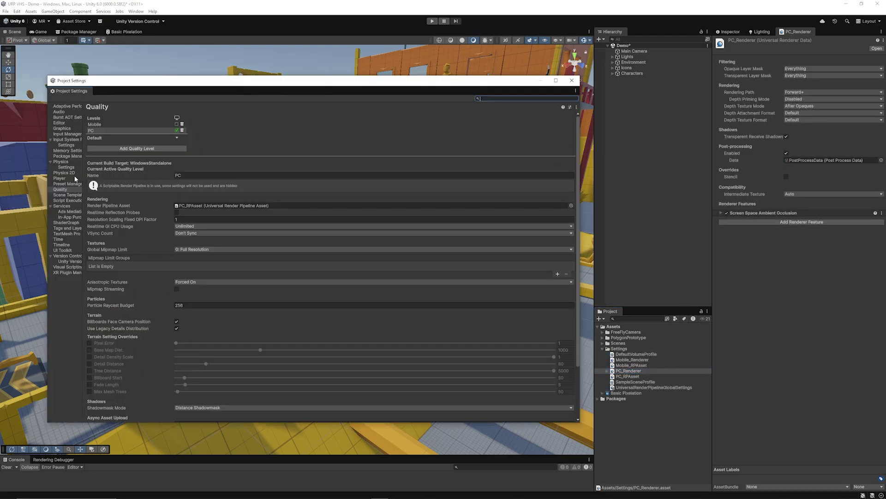
pyautogui.rightClick(199, 206)
pyautogui.click(198, 212)
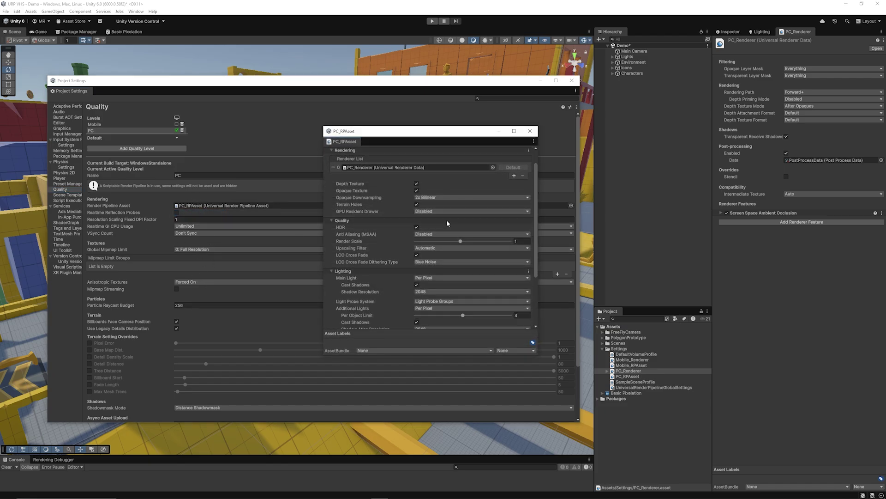
pyautogui.click(374, 187)
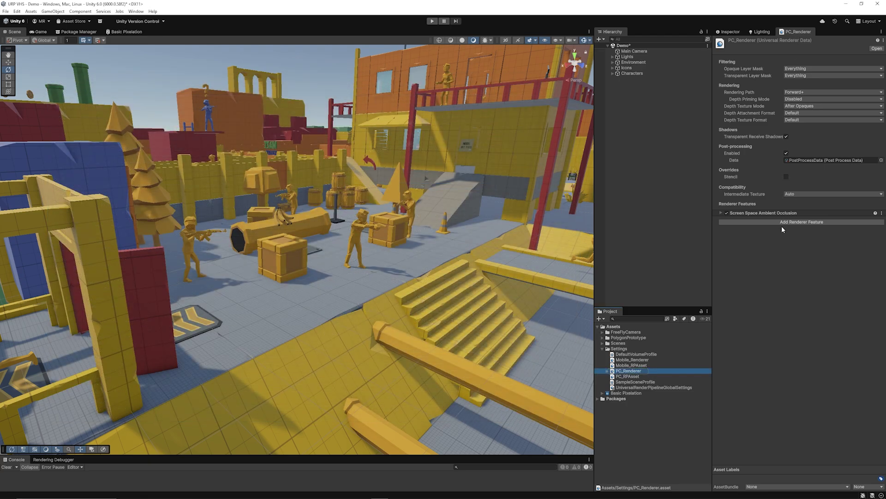
# Step: Give PC_Renderer a Full Screen Pass Renderer Feature and collapse its Settings foldout
pyautogui.click(785, 222)
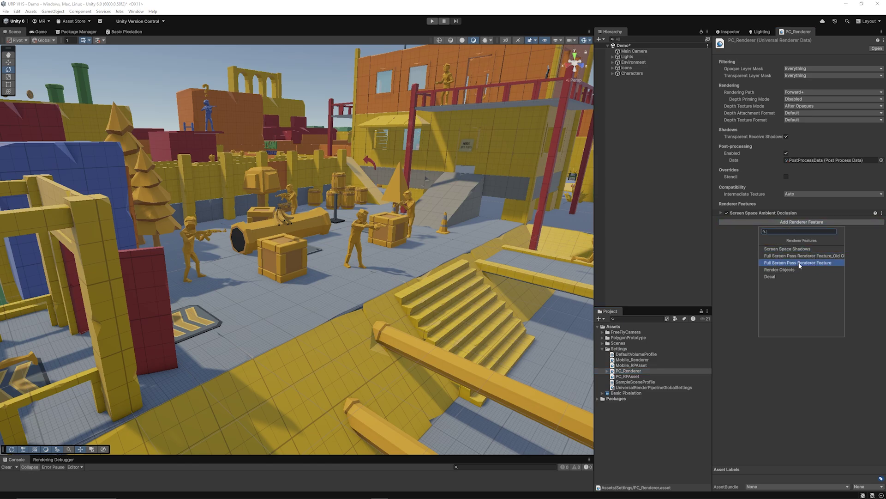
pyautogui.click(799, 264)
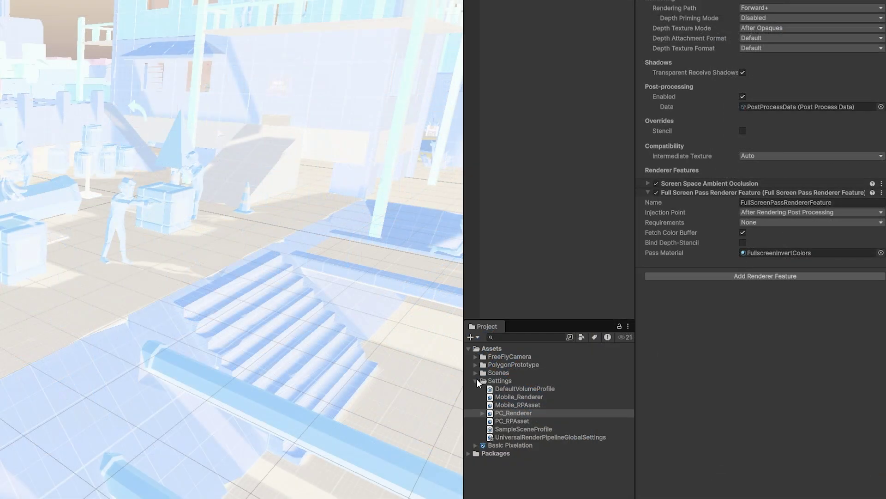
pyautogui.click(603, 349)
# Step: Create a new material in the Project window named 'Basic Pixelation Mat'
pyautogui.rightClick(505, 419)
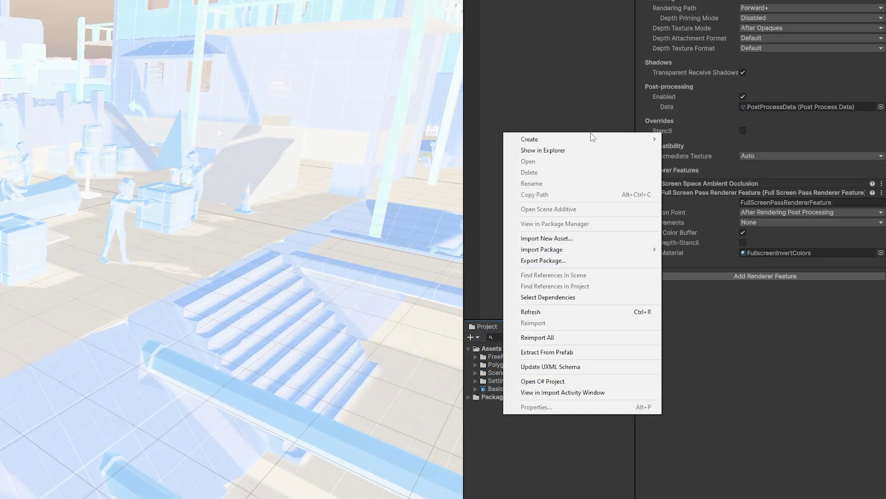
pyautogui.moveTo(623, 139)
pyautogui.click(711, 150)
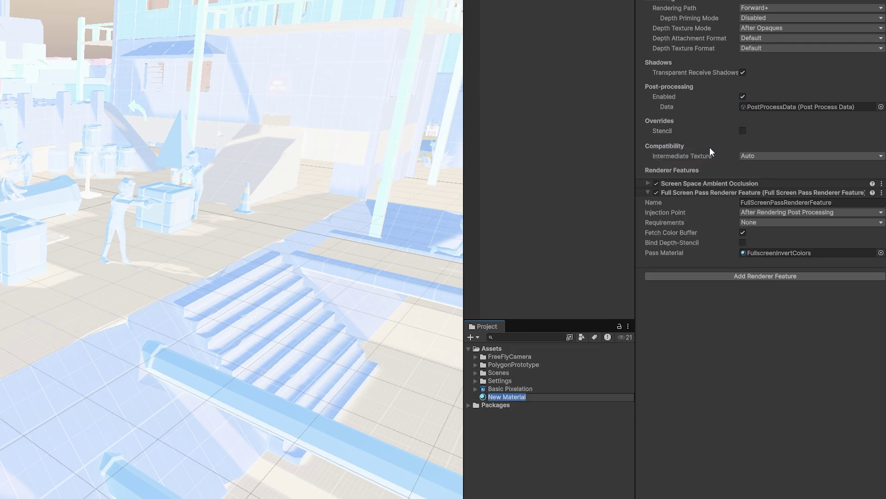
pyautogui.write('Basic Pixelation Mat')
pyautogui.press('Return')
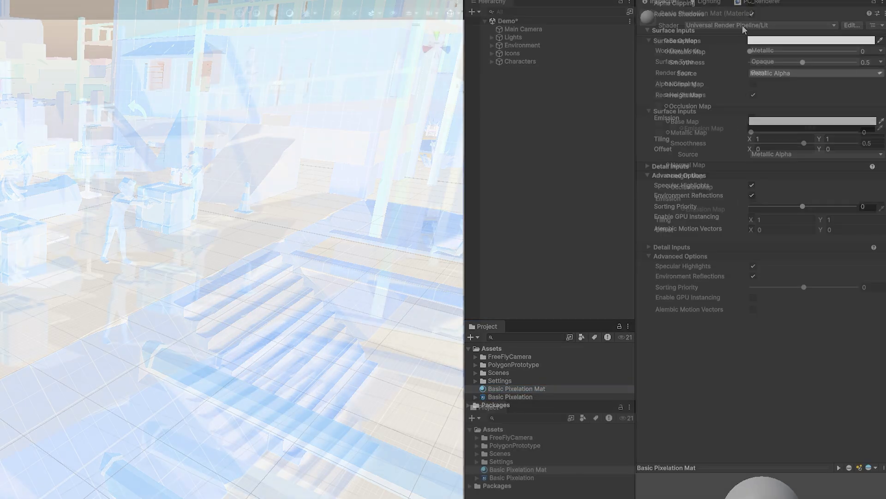
# Step: Assign the Shader Graphs/Basic Pixelation shader to the material, exposing _PixelSize at 400
pyautogui.click(742, 25)
pyautogui.click(731, 120)
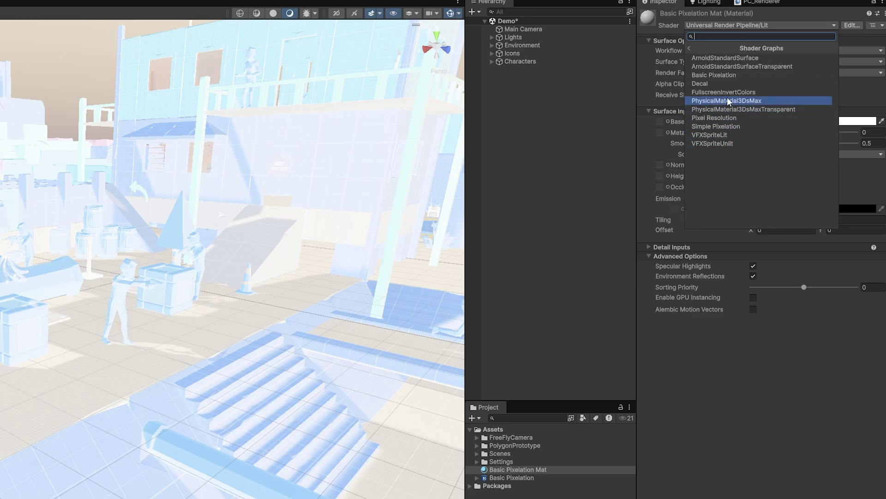
pyautogui.click(725, 75)
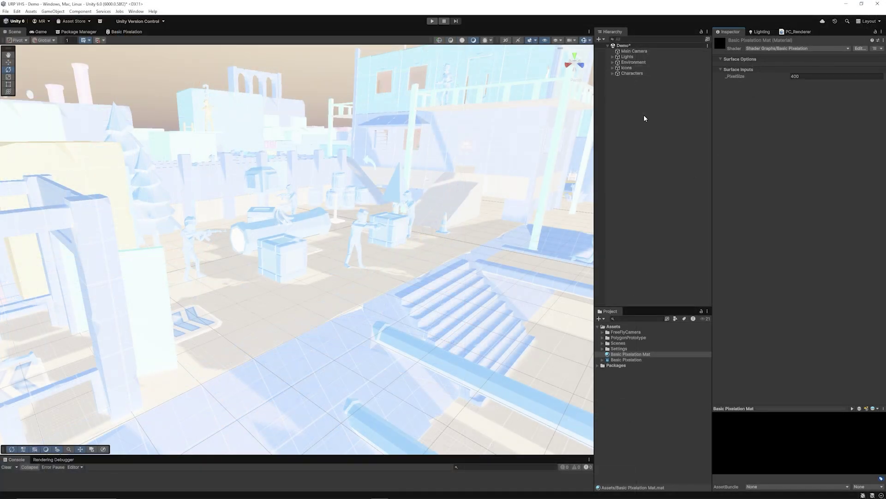
# Step: Set PC_Renderer's Full Screen Pass material to Basic Pixelation Mat, replacing FullscreenInvertColors
pyautogui.click(794, 31)
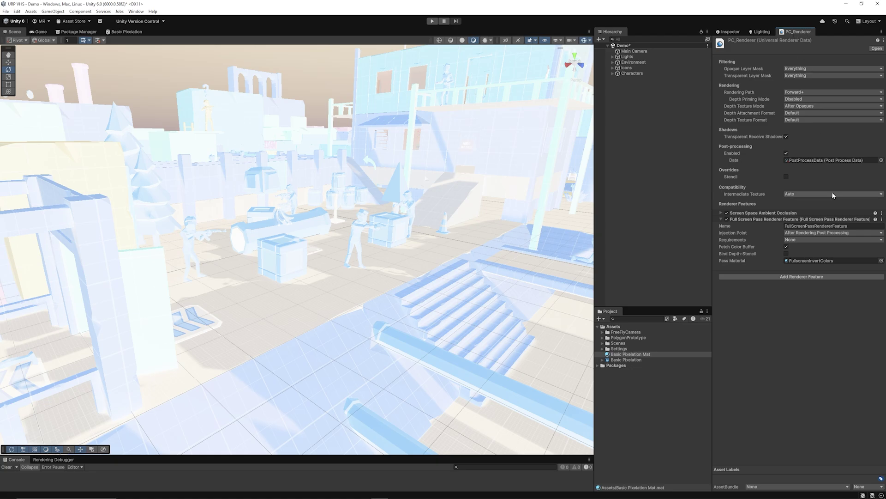
pyautogui.click(631, 355)
pyautogui.moveTo(631, 356); pyautogui.dragTo(815, 261)
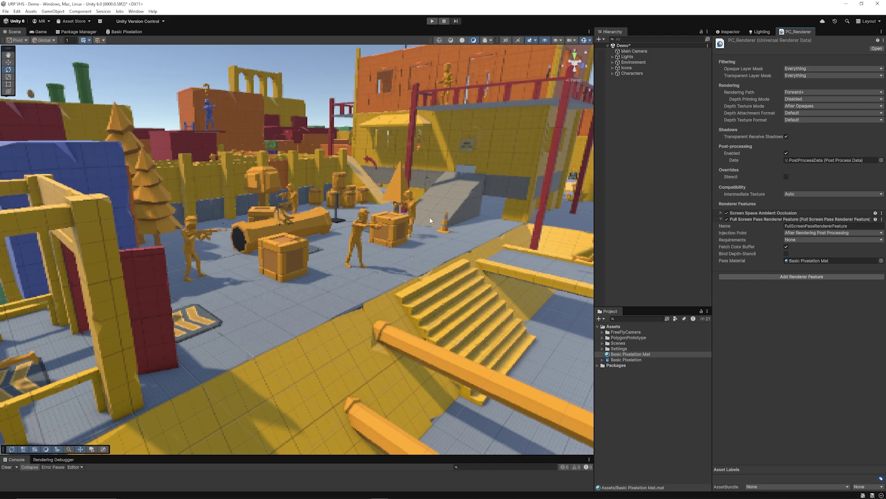
pyautogui.scroll(5, 427, 219)
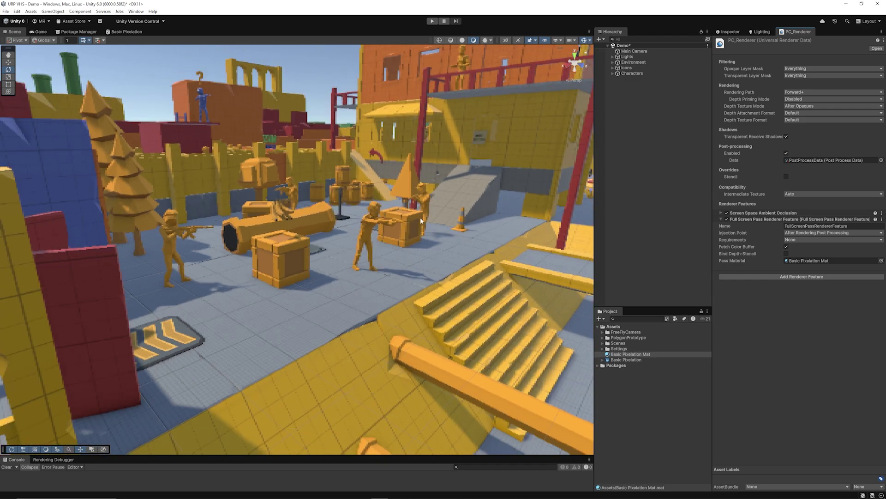
# Step: Enter Play mode, scrub _PixelSize to preview pixelation strength, then set it to 100
pyautogui.hotkey('ctrl', 'p')
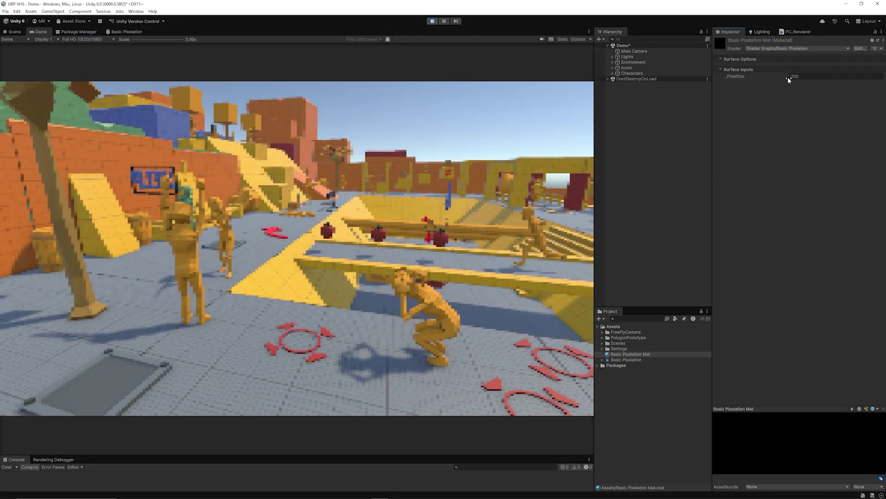
pyautogui.moveTo(787, 76); pyautogui.dragTo(819, 79)
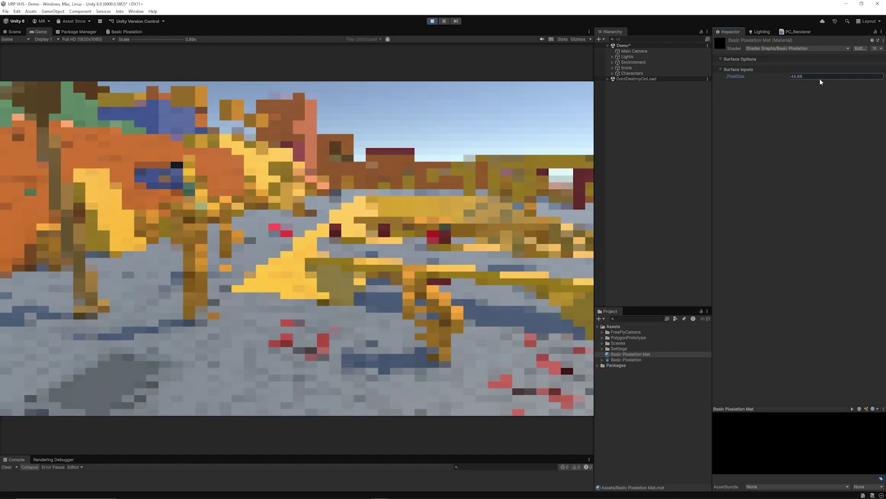
pyautogui.click(820, 77)
pyautogui.write('1000')
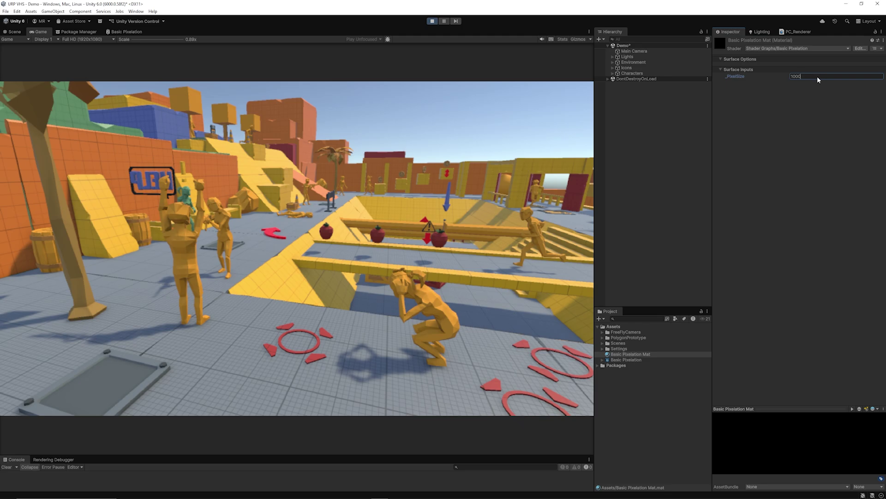
pyautogui.write('10')
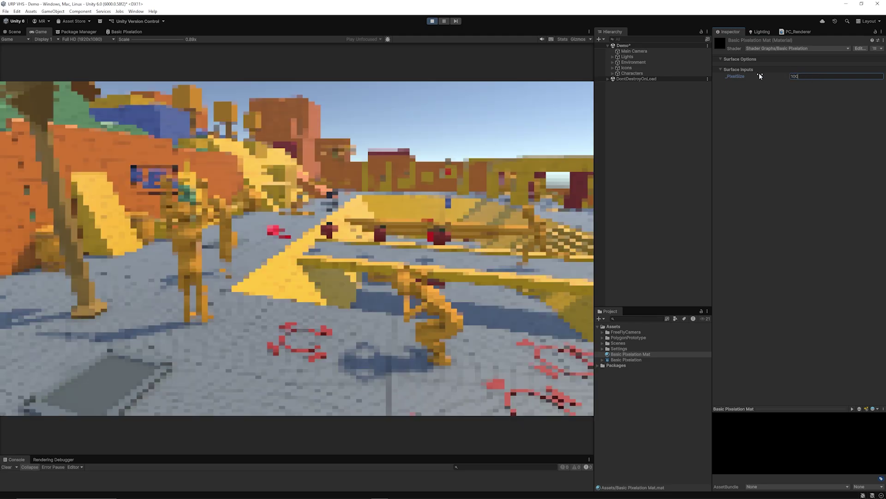
pyautogui.press('Return')
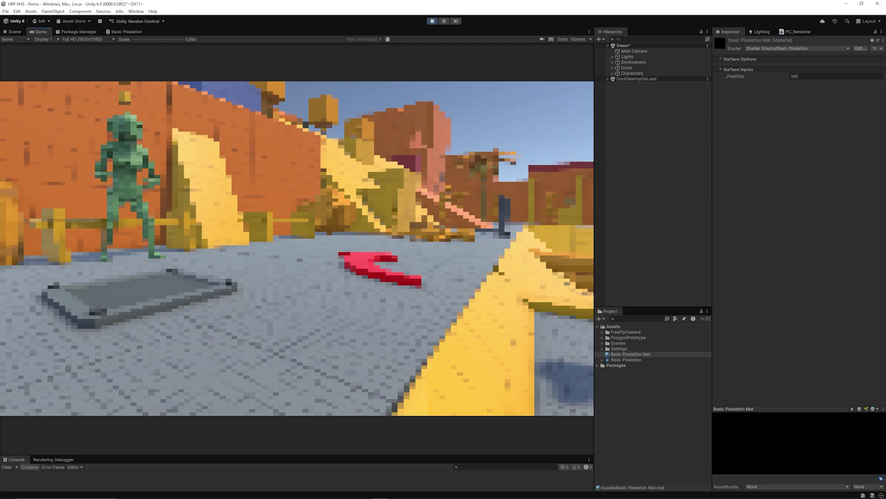